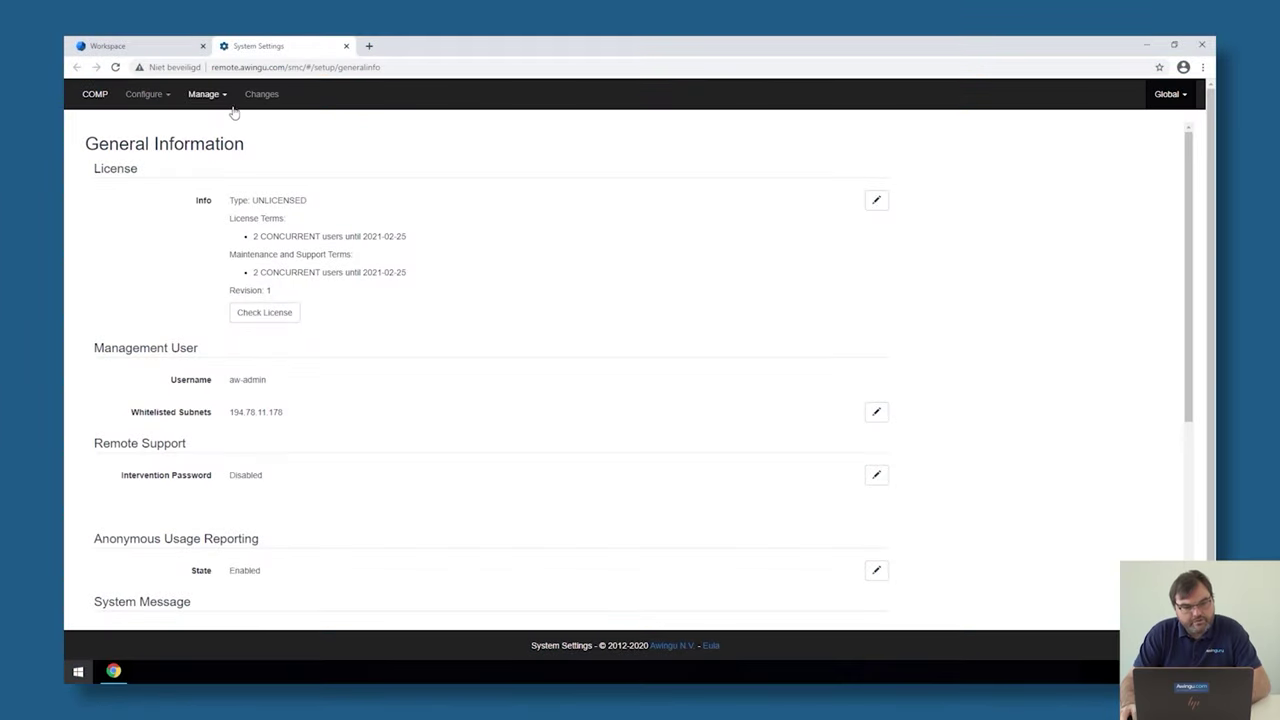
Go to the Drives page from the Manage menu and start a new drive entry.
left_click(211, 101)
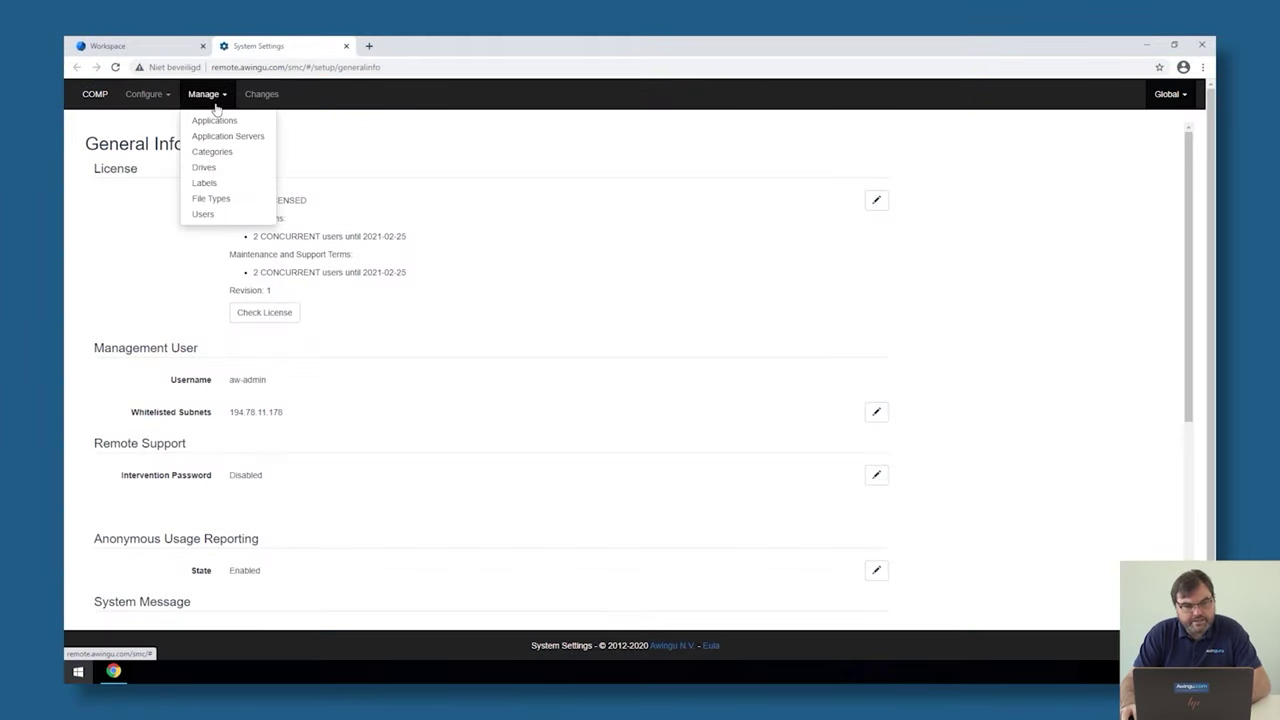
left_click(222, 168)
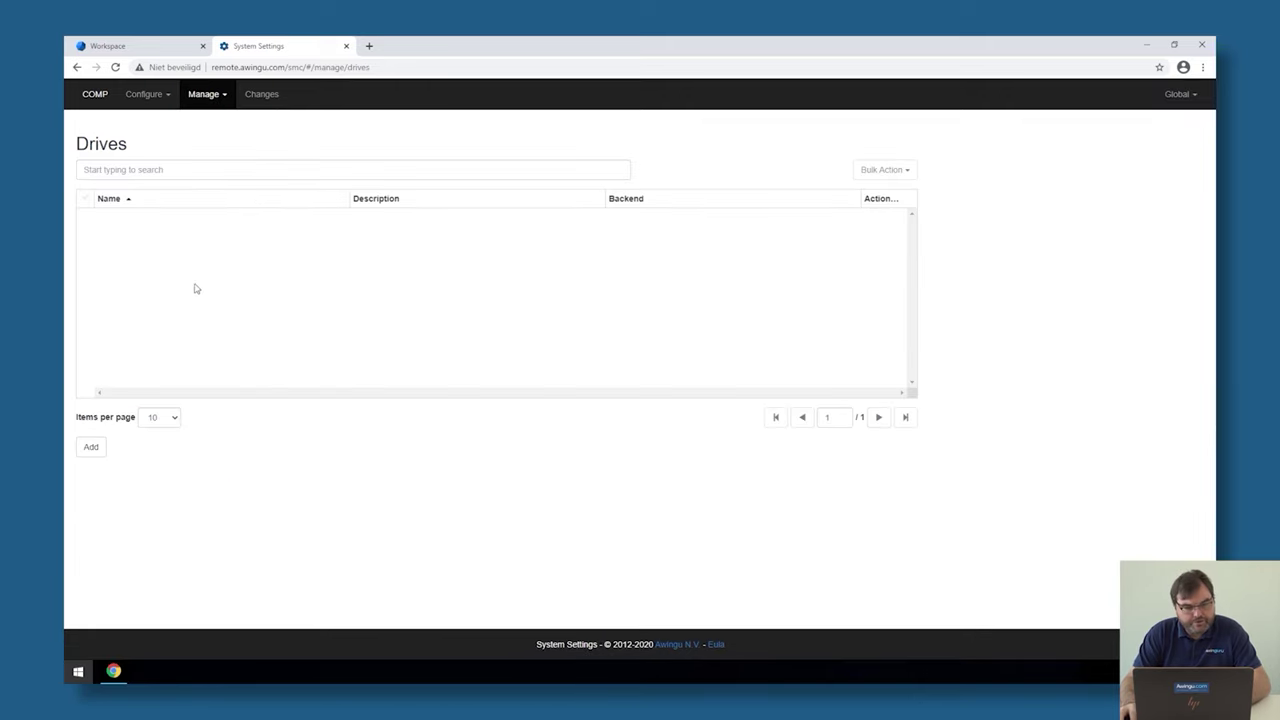
left_click(91, 449)
Enter 'Home Drive' as the new drive's name.
scroll(209, 440, "down", 3)
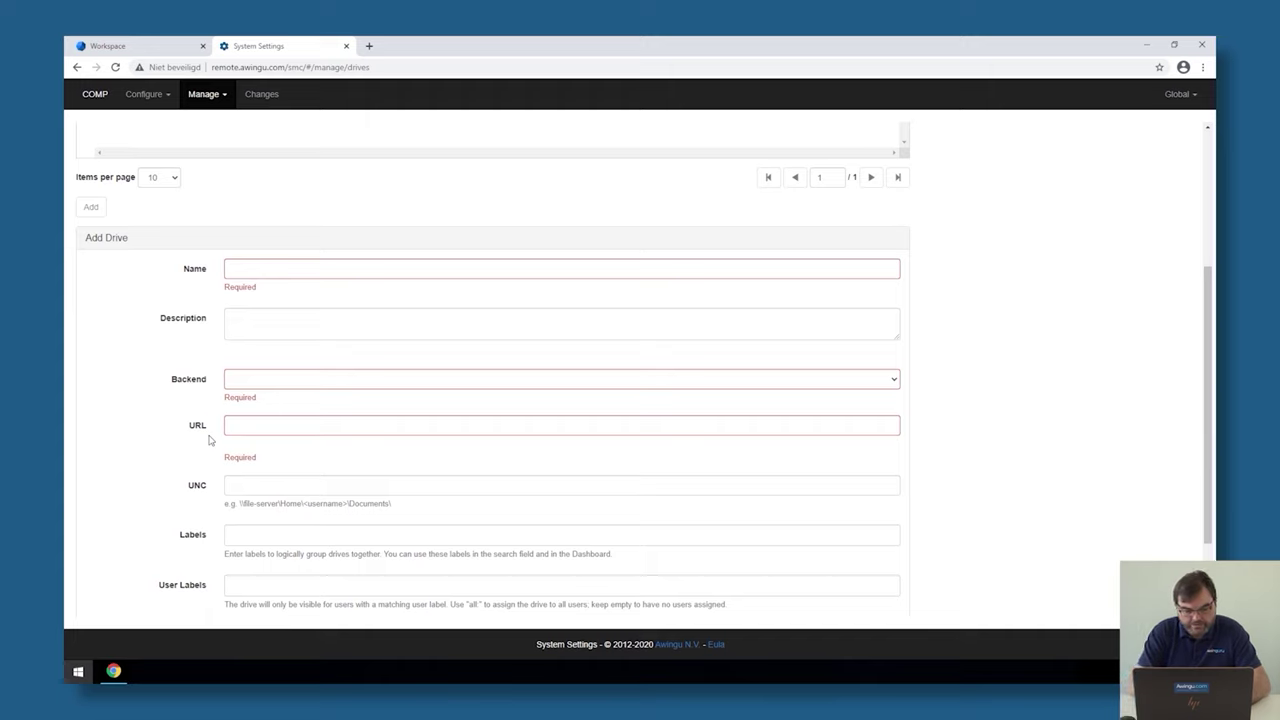
left_click(290, 265)
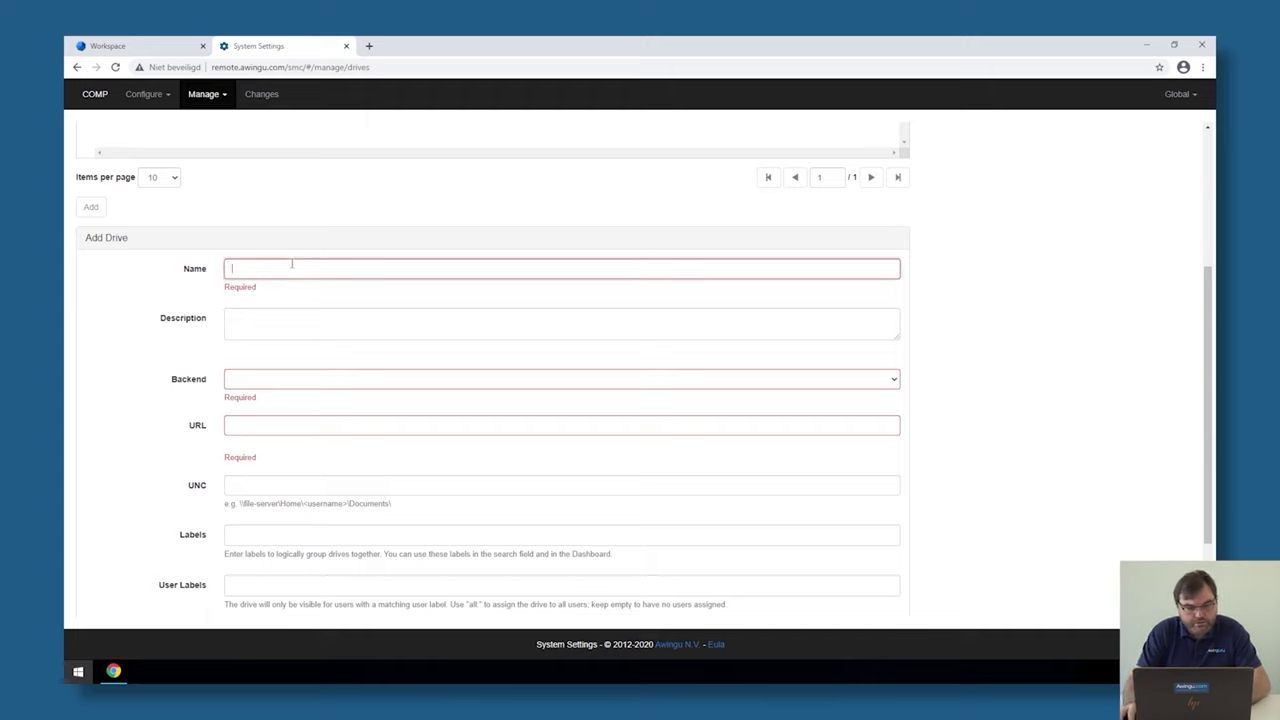
type("Home Drive")
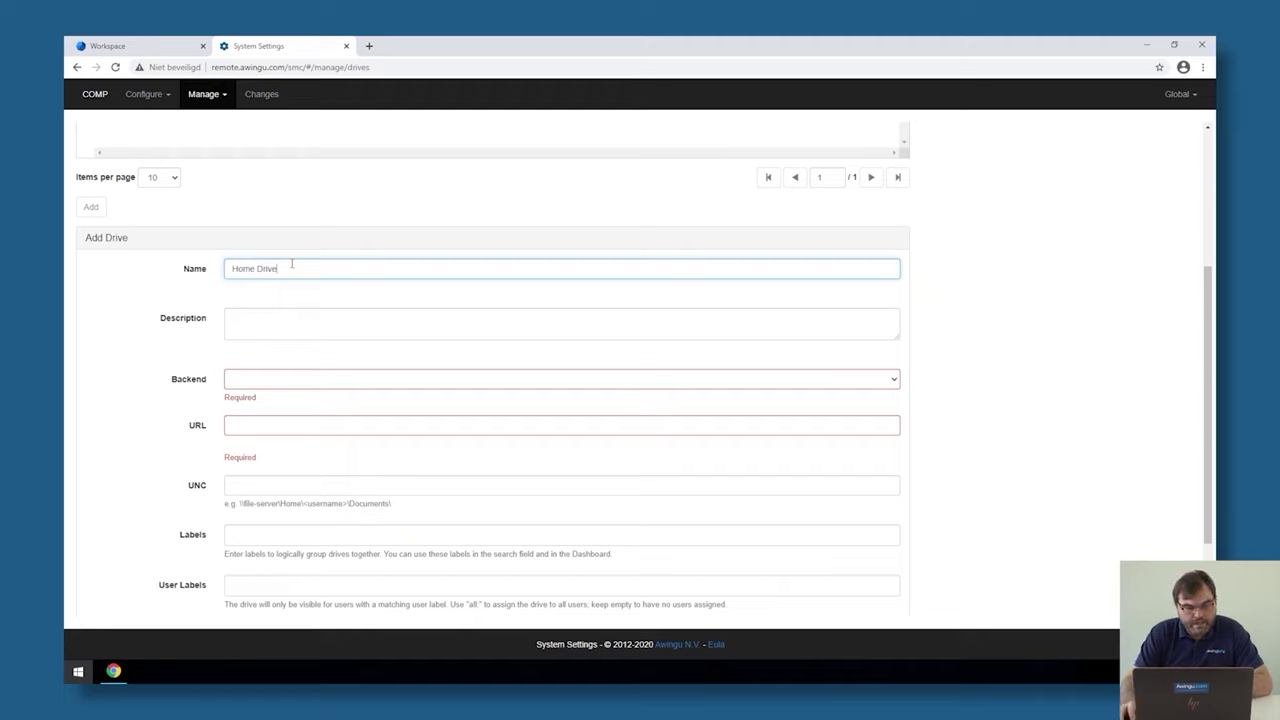
Select CIFS from the Backend dropdown for Home Drive.
left_click(310, 381)
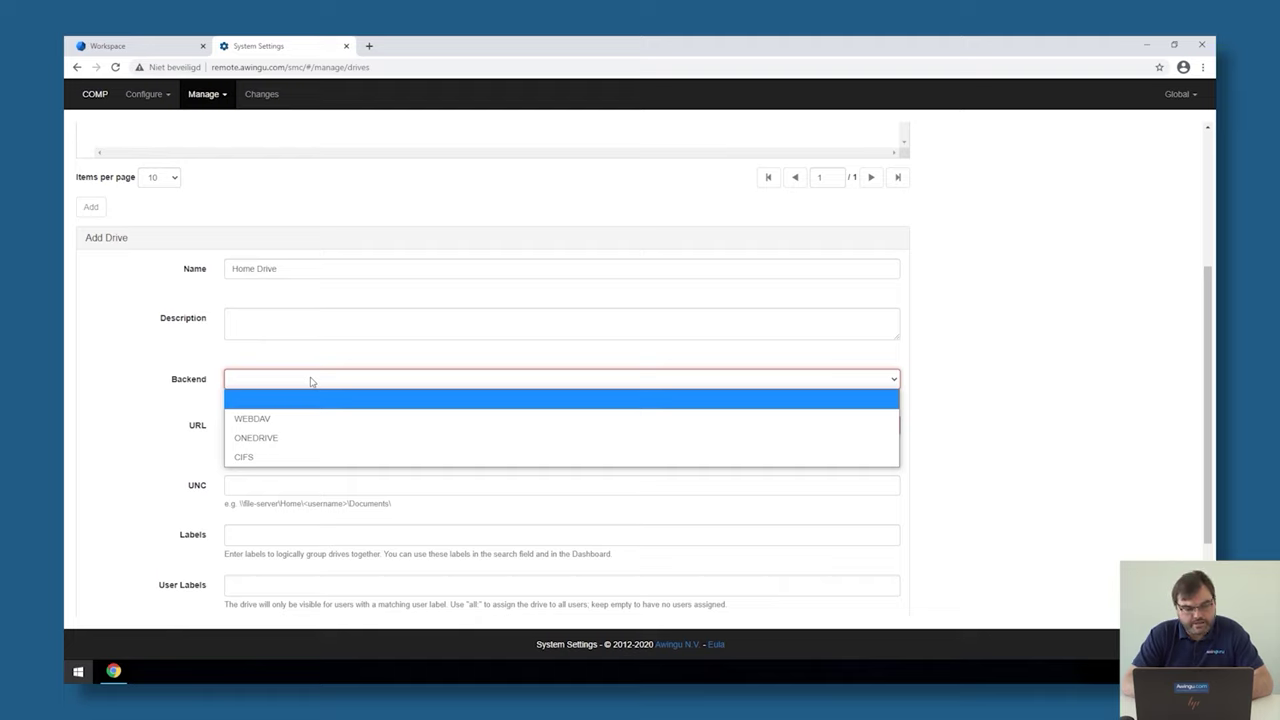
left_click(283, 457)
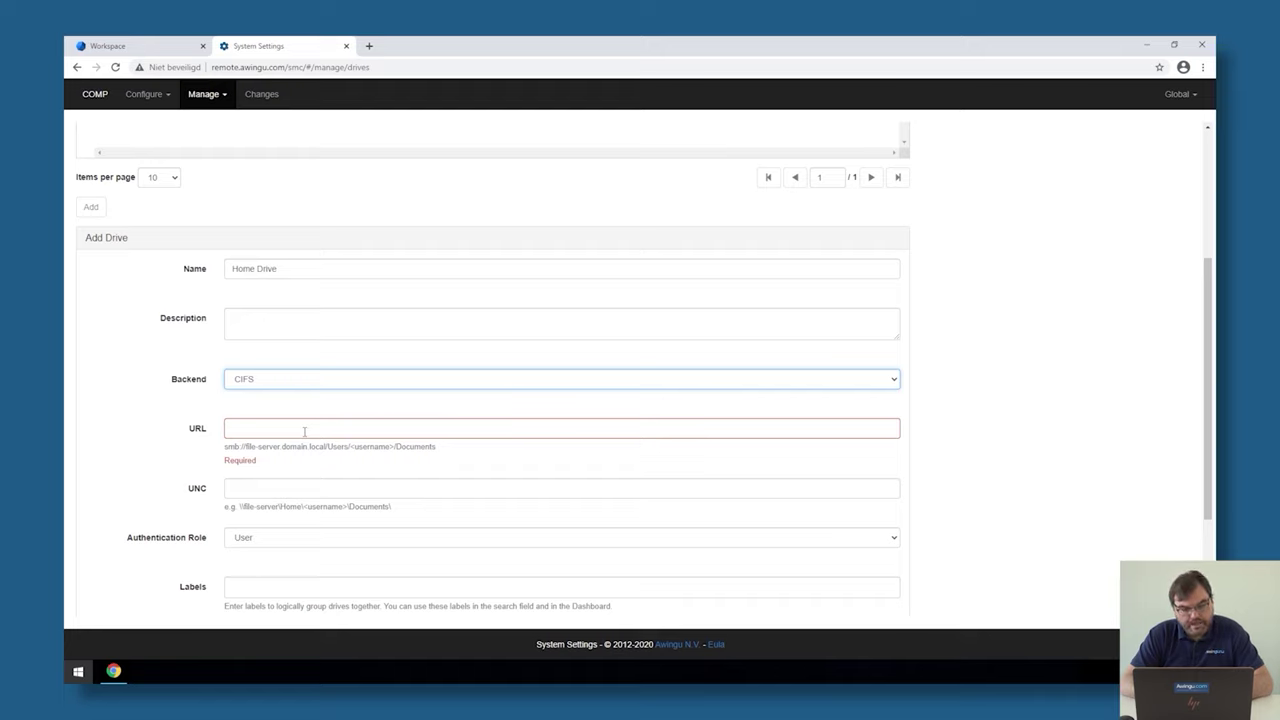
Paste smb://awingu-ad.comp.local/Users/<username>/documents into the drive's URL field.
left_click(304, 431)
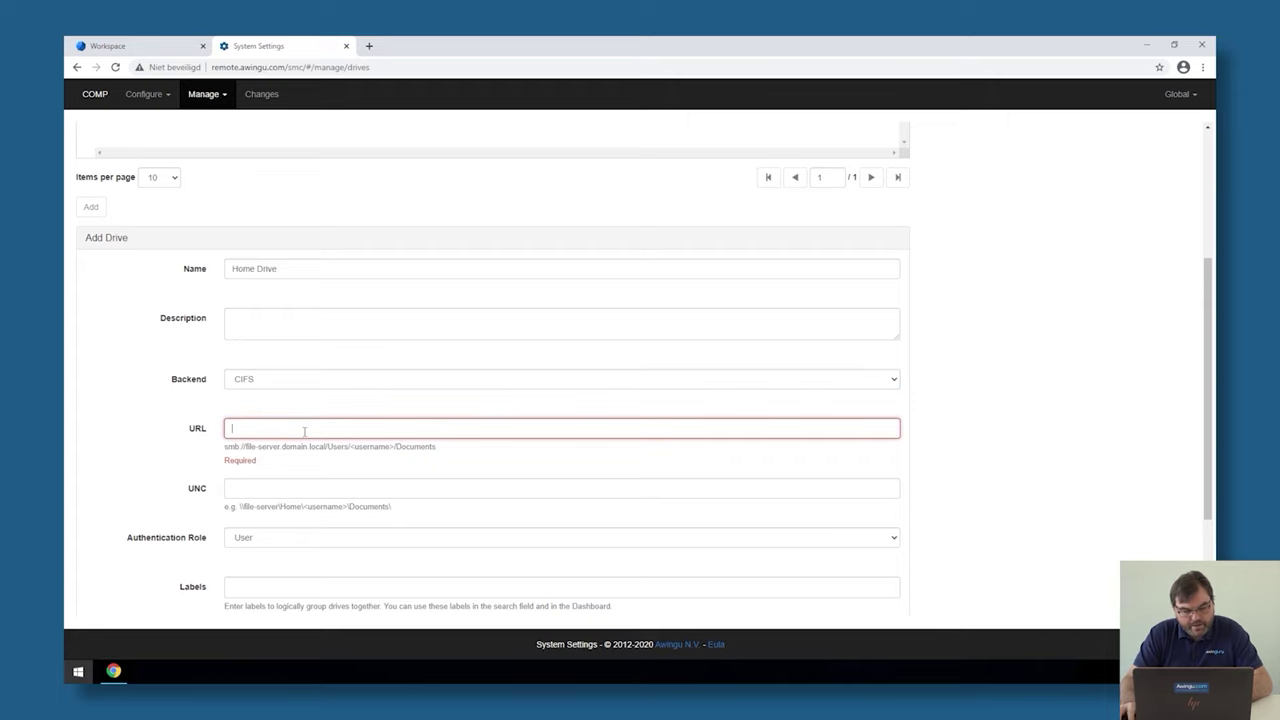
type("smb://awingu-ad.comp.local/Users/<username>/documents")
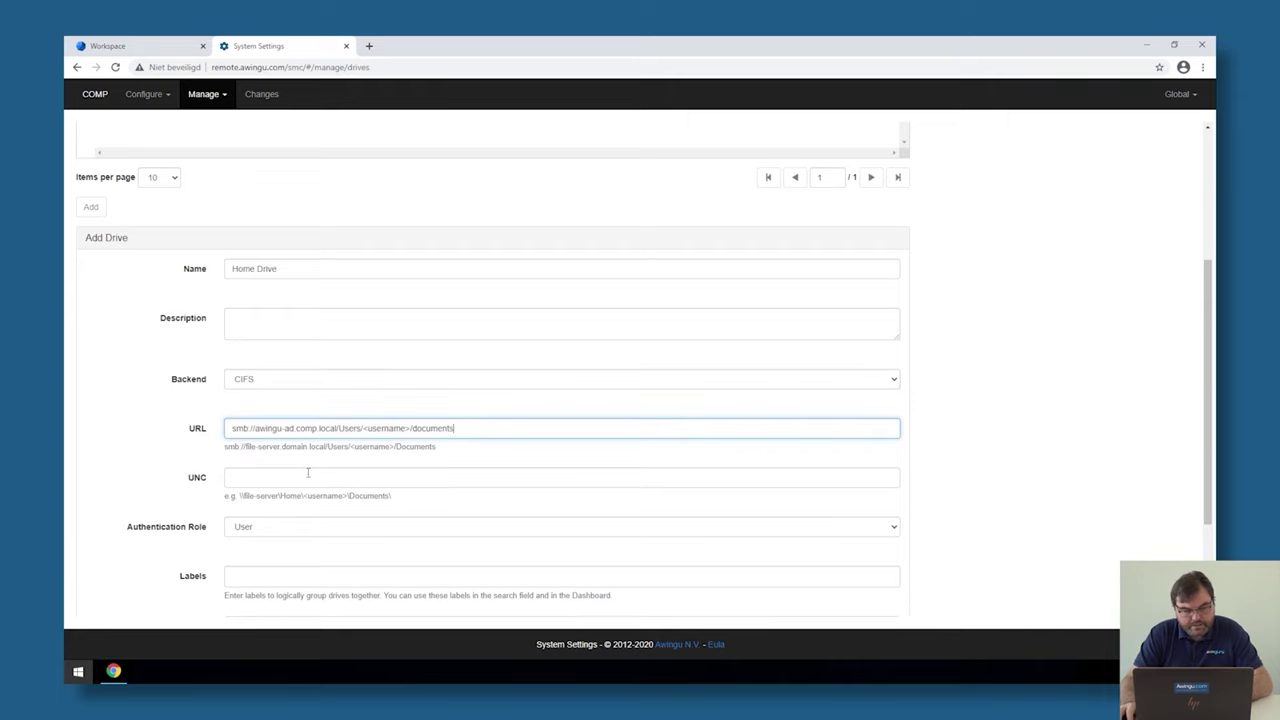
left_click(310, 478)
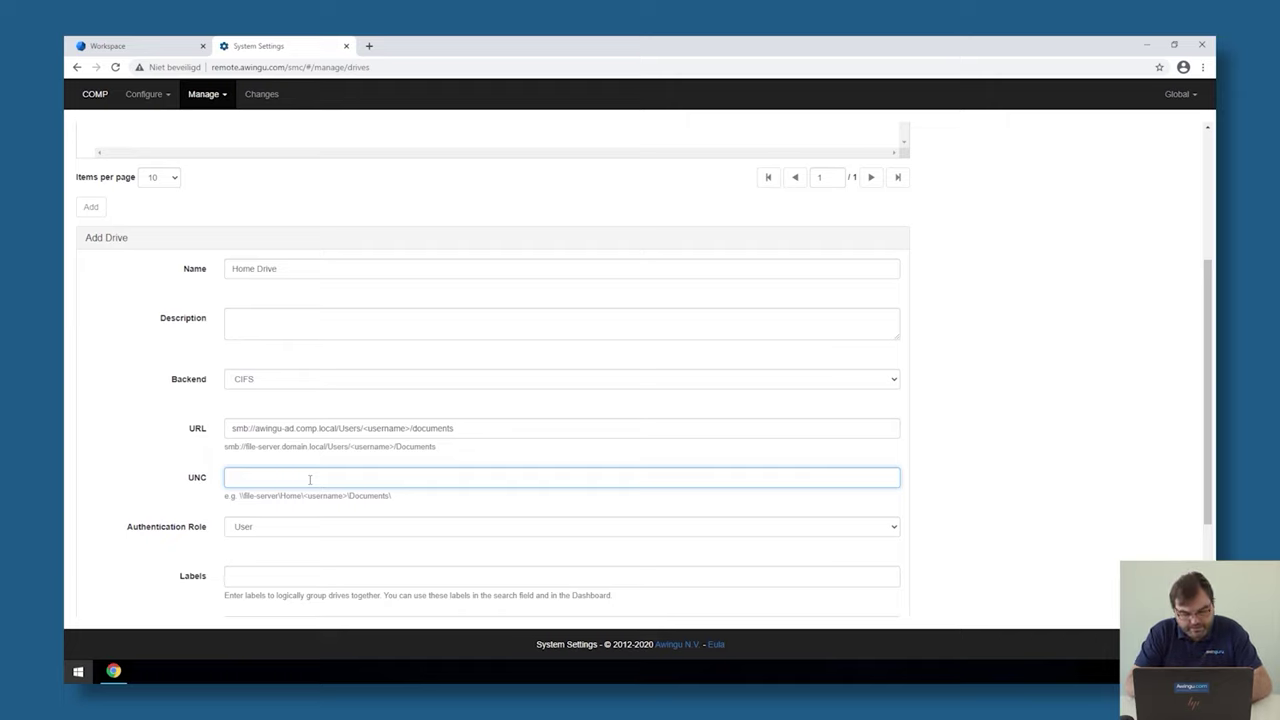
Fill in the UNC path as \\awingu-ad\<username>\documents.
type("\\\\")
key("BackSpace")
key("BackSpace")
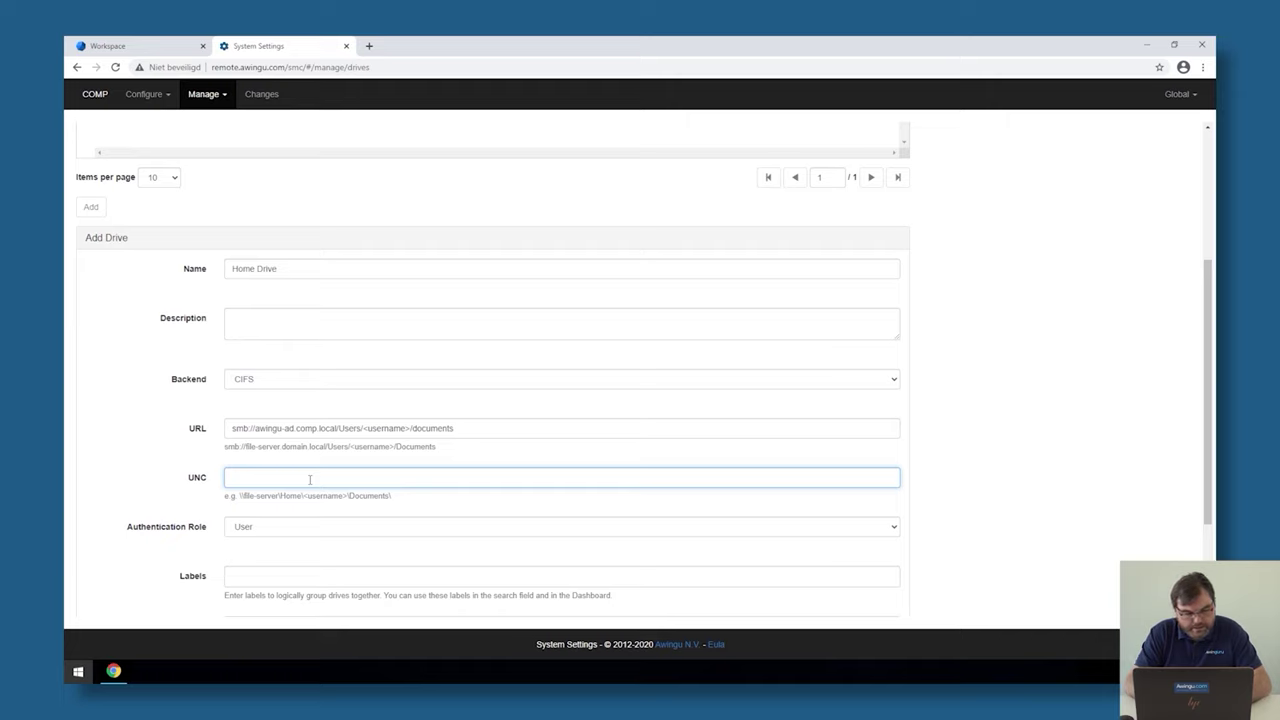
type("\\\\\\")
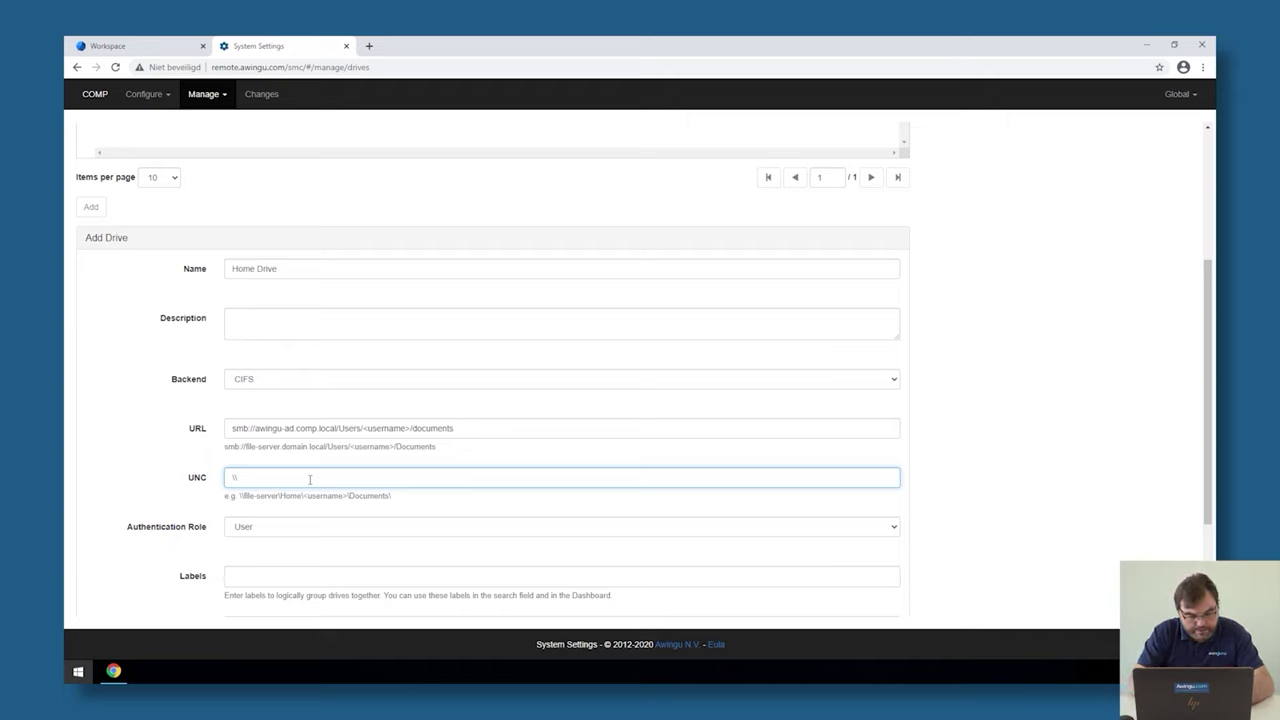
type("awingu-ad")
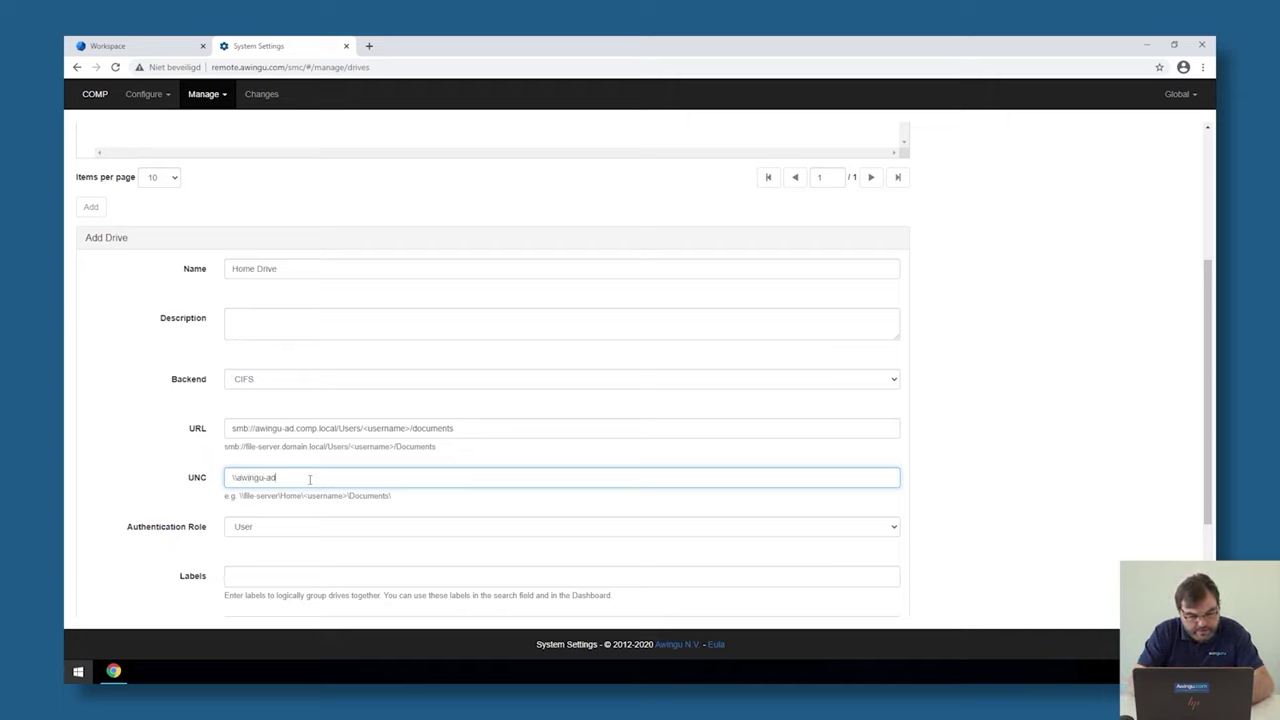
type("\\")
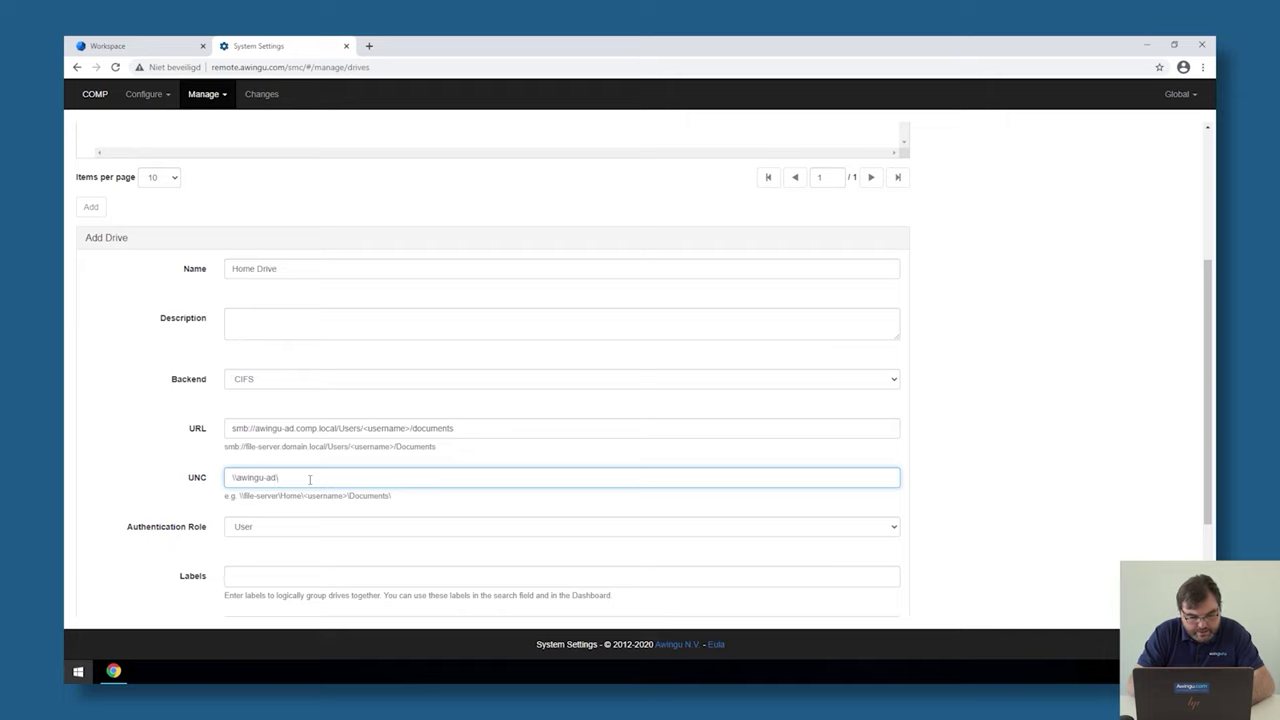
type("<")
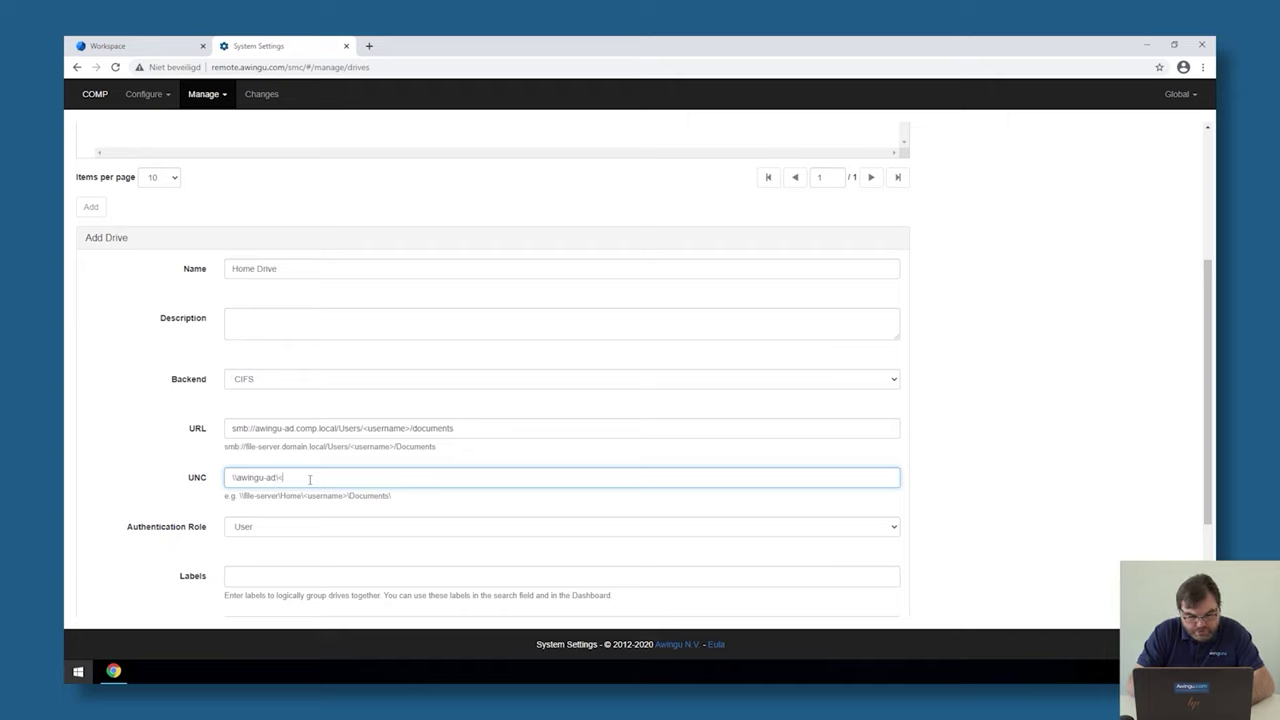
type("username")
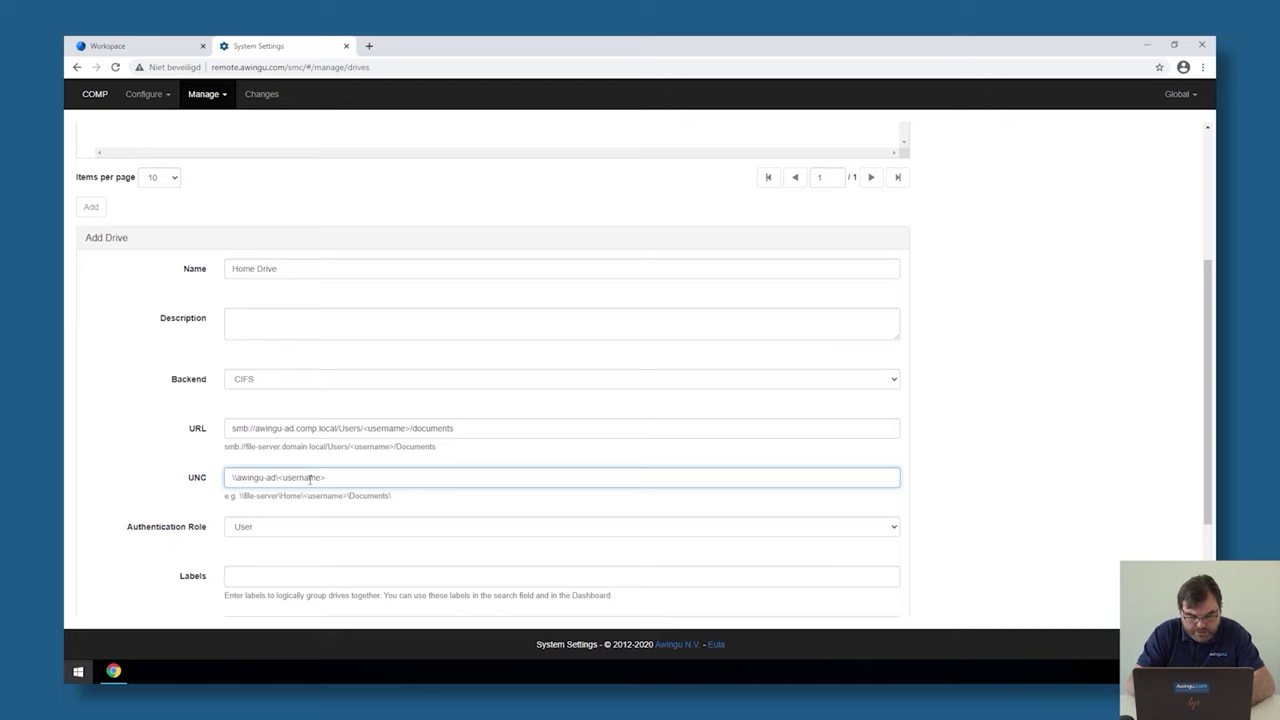
type(">\\do")
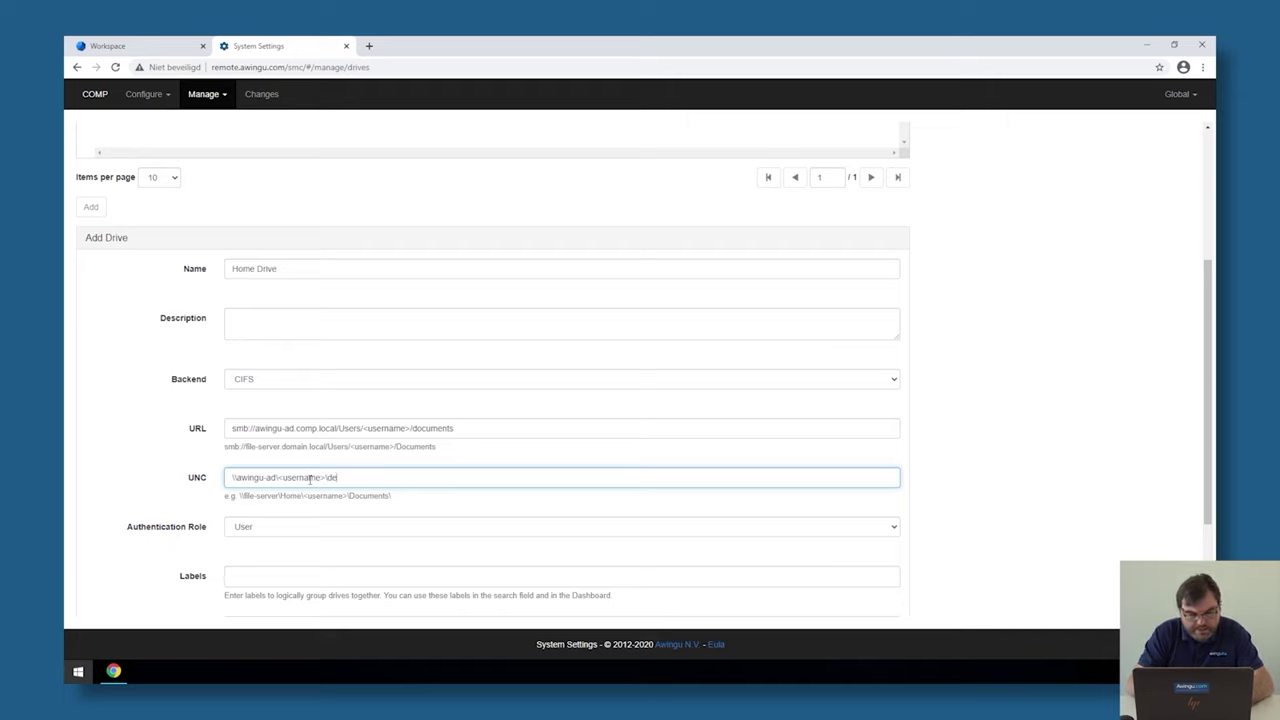
type("cue")
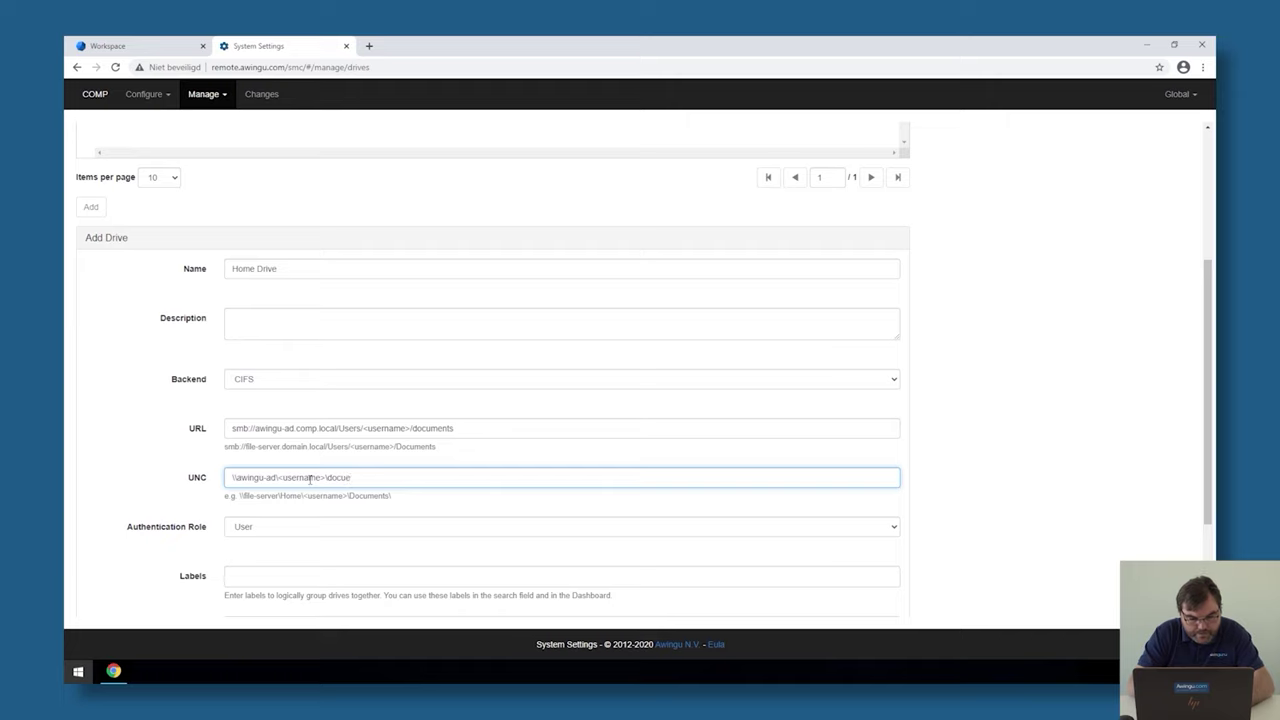
key("BackSpace")
type("ments")
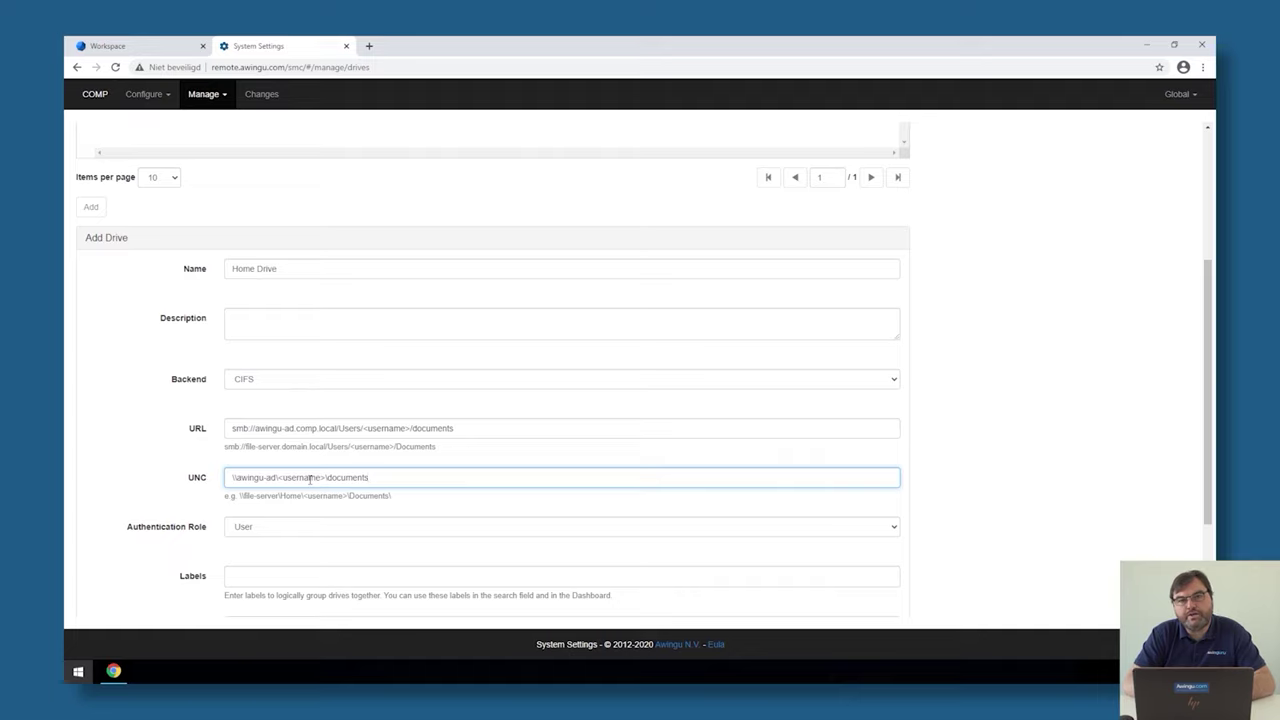
left_click(129, 480)
Keep User as the drive's authentication role.
scroll(230, 490, "down", 2)
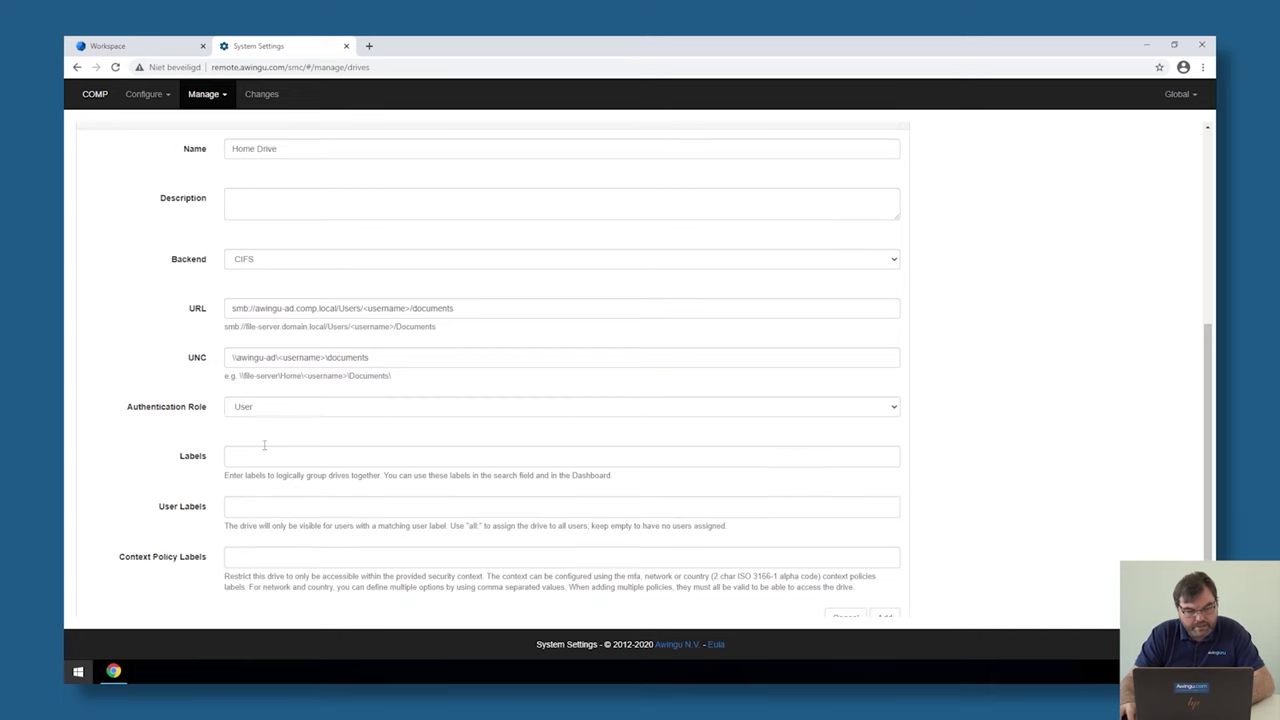
left_click(278, 409)
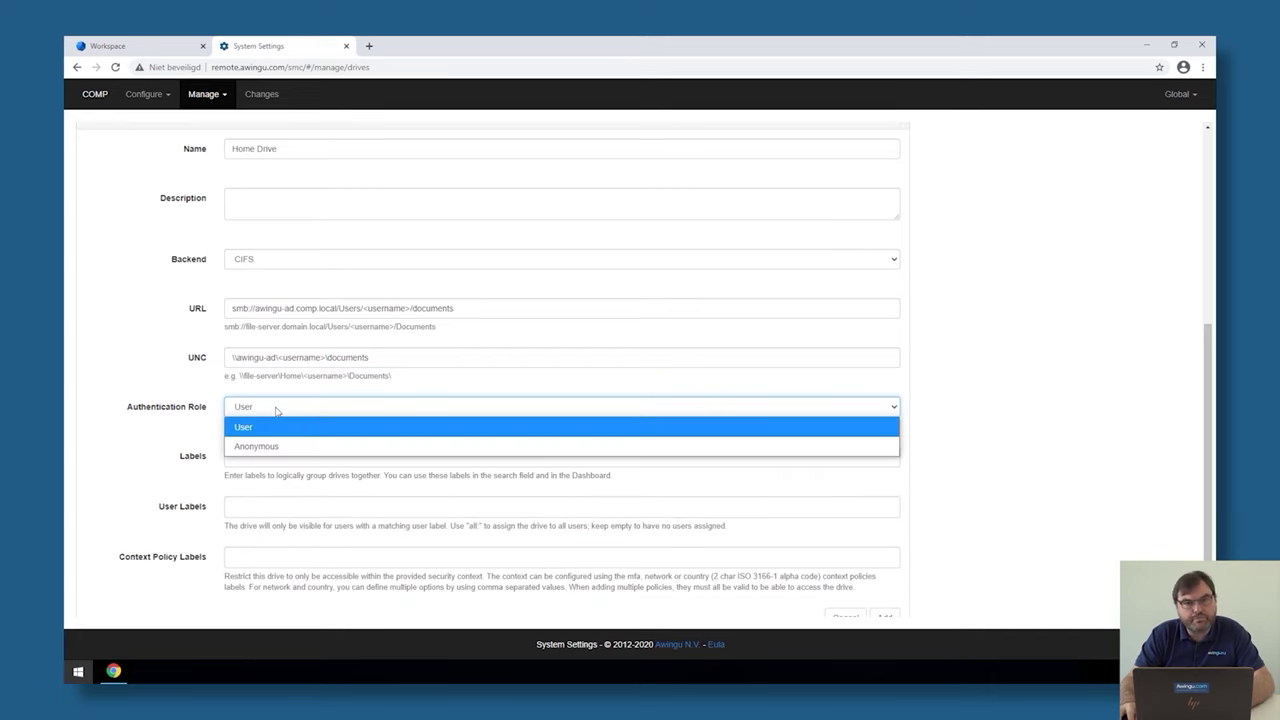
left_click(271, 427)
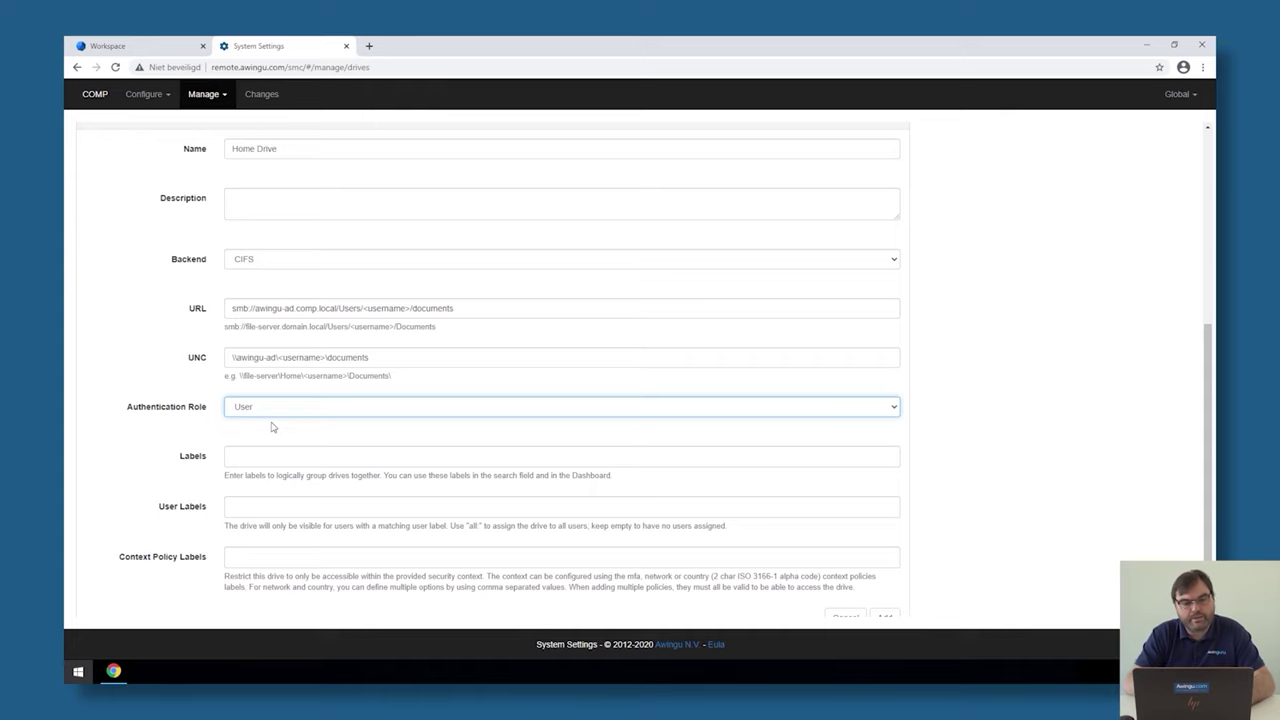
scroll(271, 506, "up", 1)
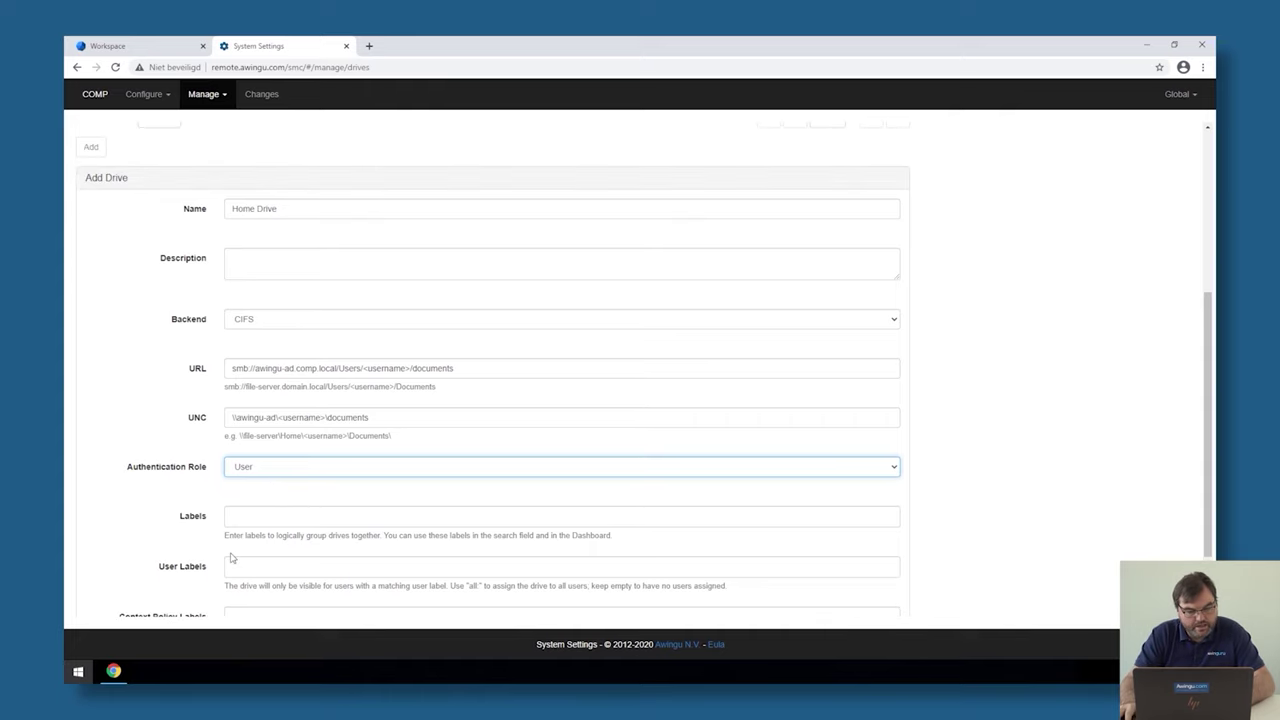
scroll(232, 552, "down", 2)
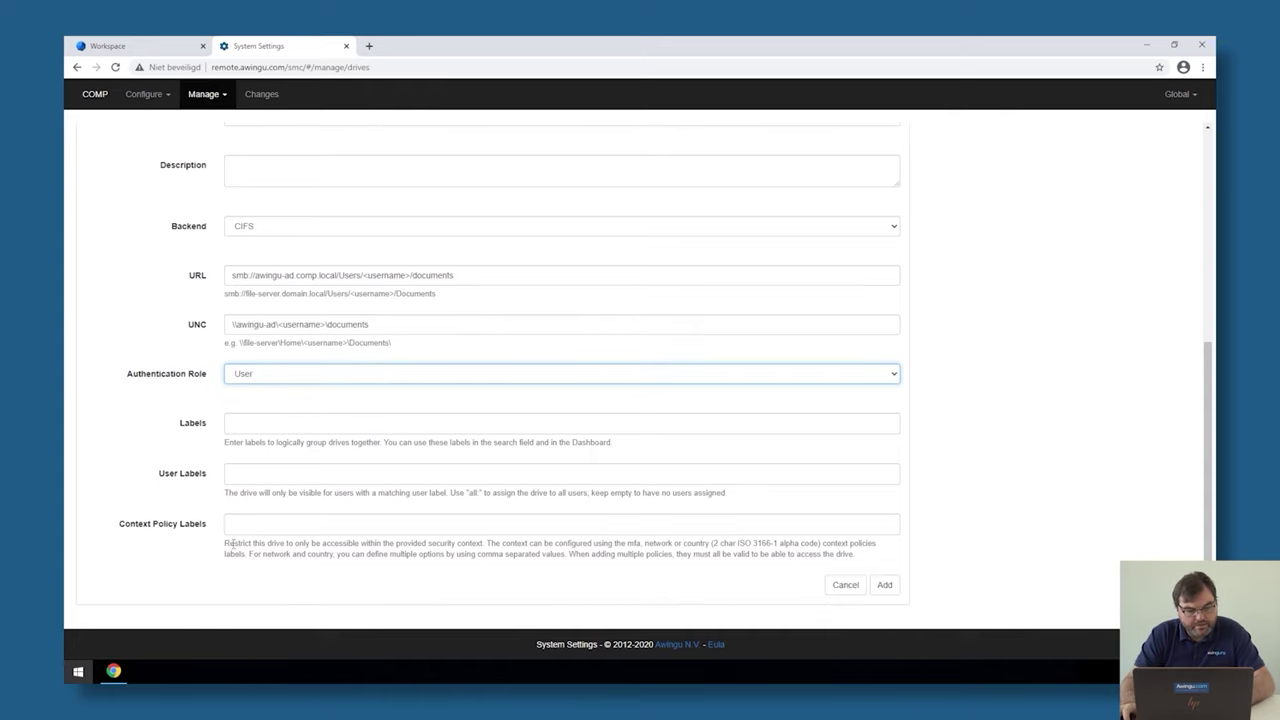
Add the 'all' user label so every user gets the drive.
left_click(256, 476)
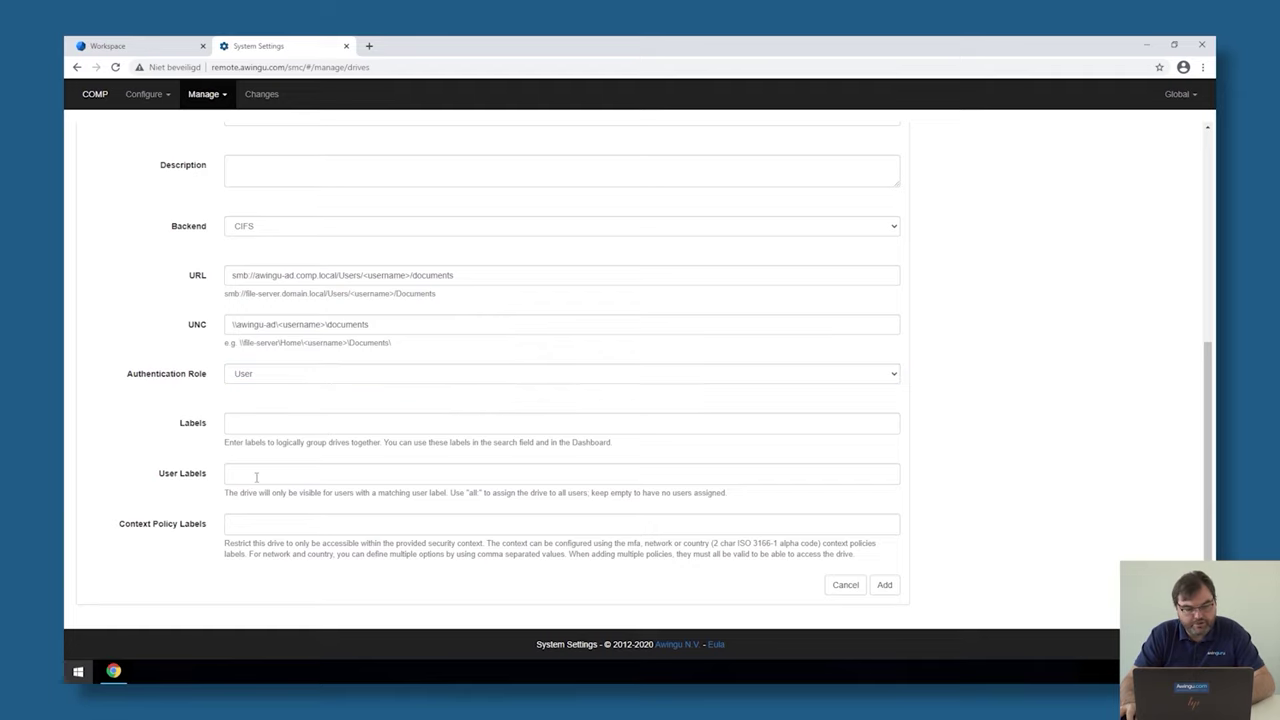
type("a")
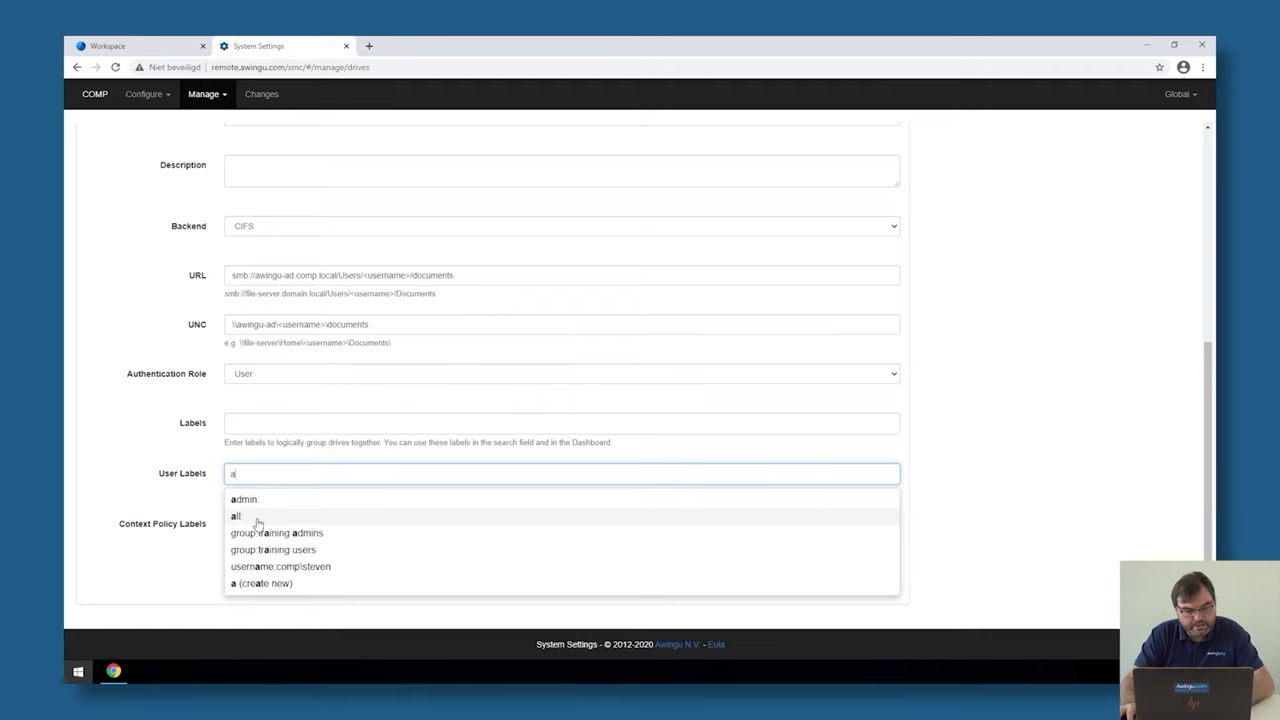
left_click(257, 517)
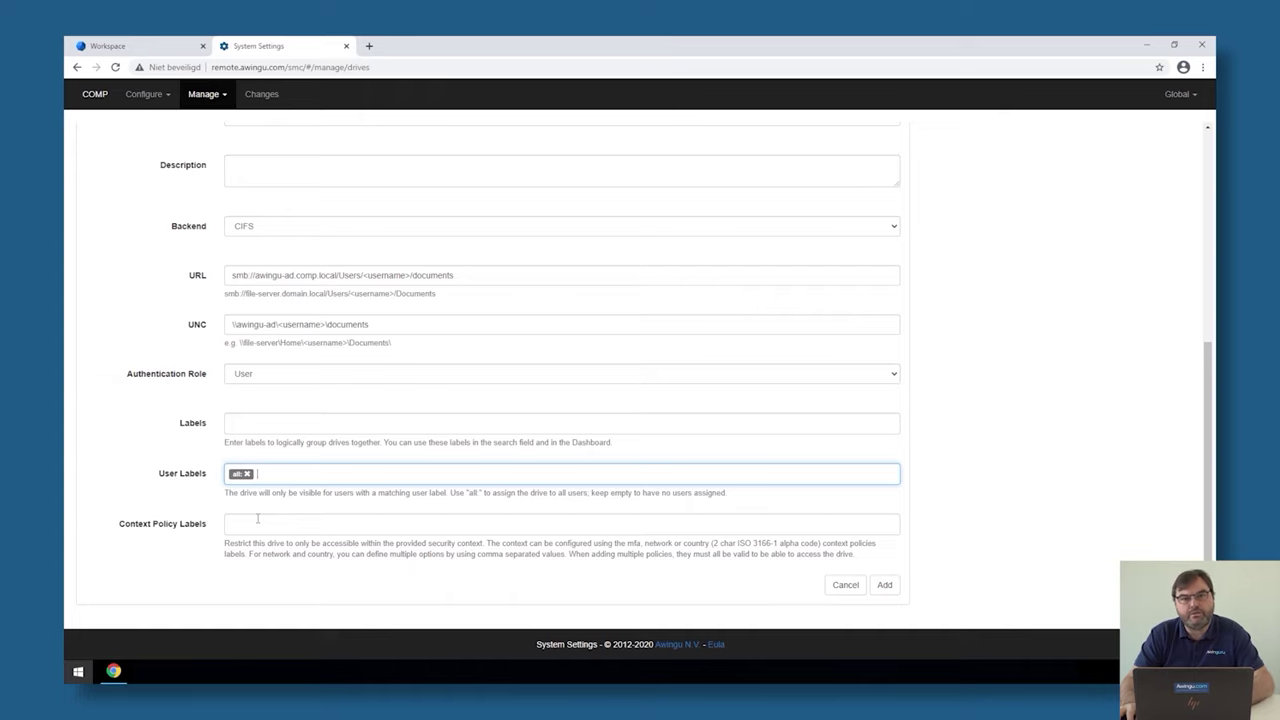
Save the Home Drive and close the System Settings tab.
left_click_drag(259, 524, 772, 572)
left_click(772, 572)
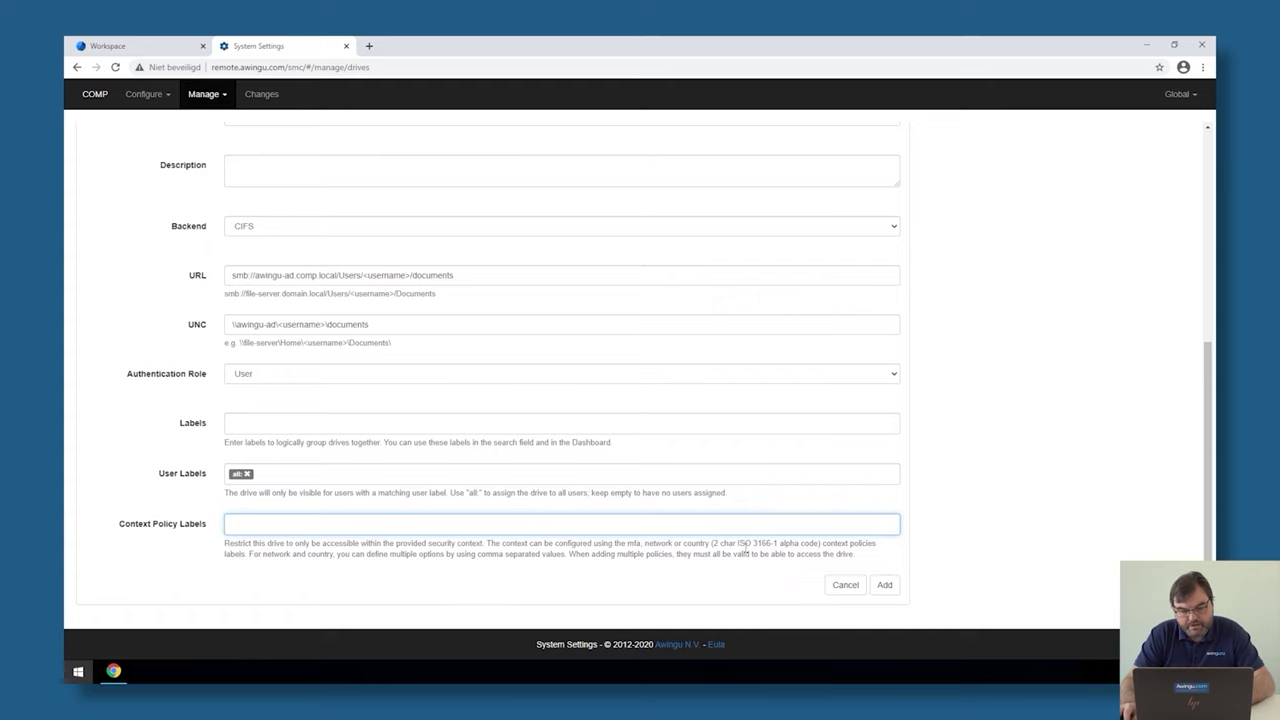
left_click(887, 586)
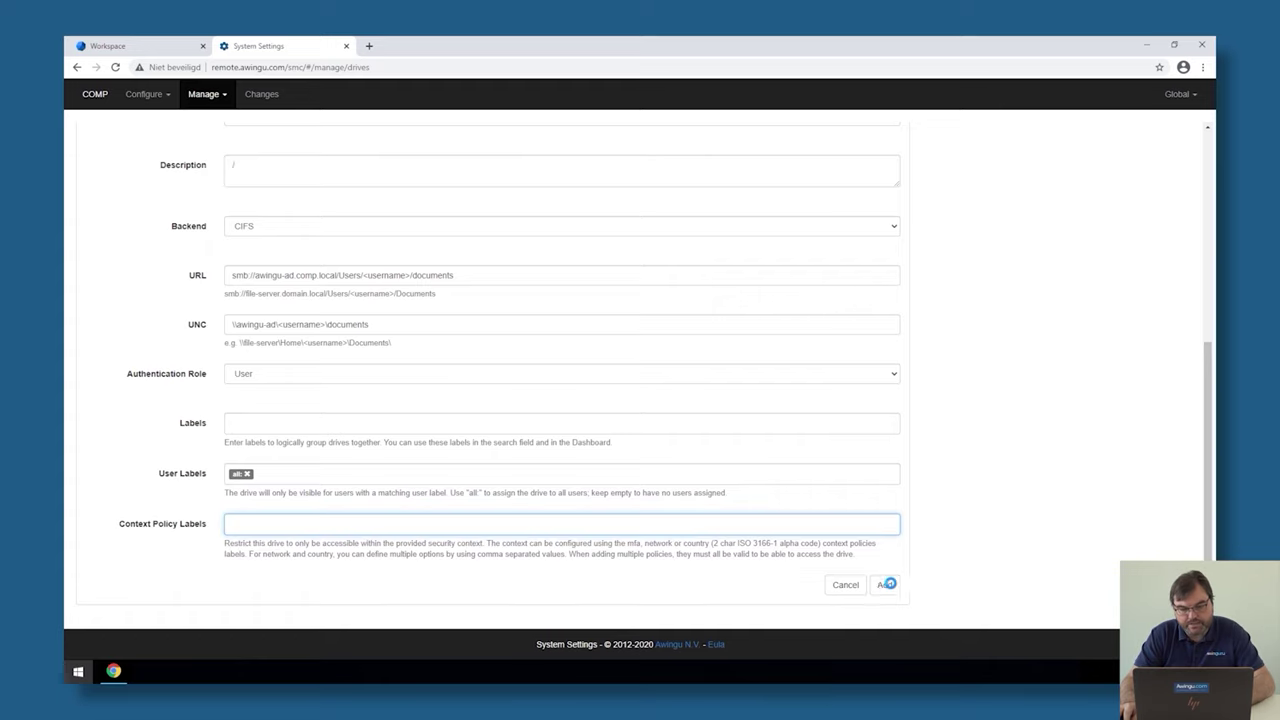
left_click(346, 46)
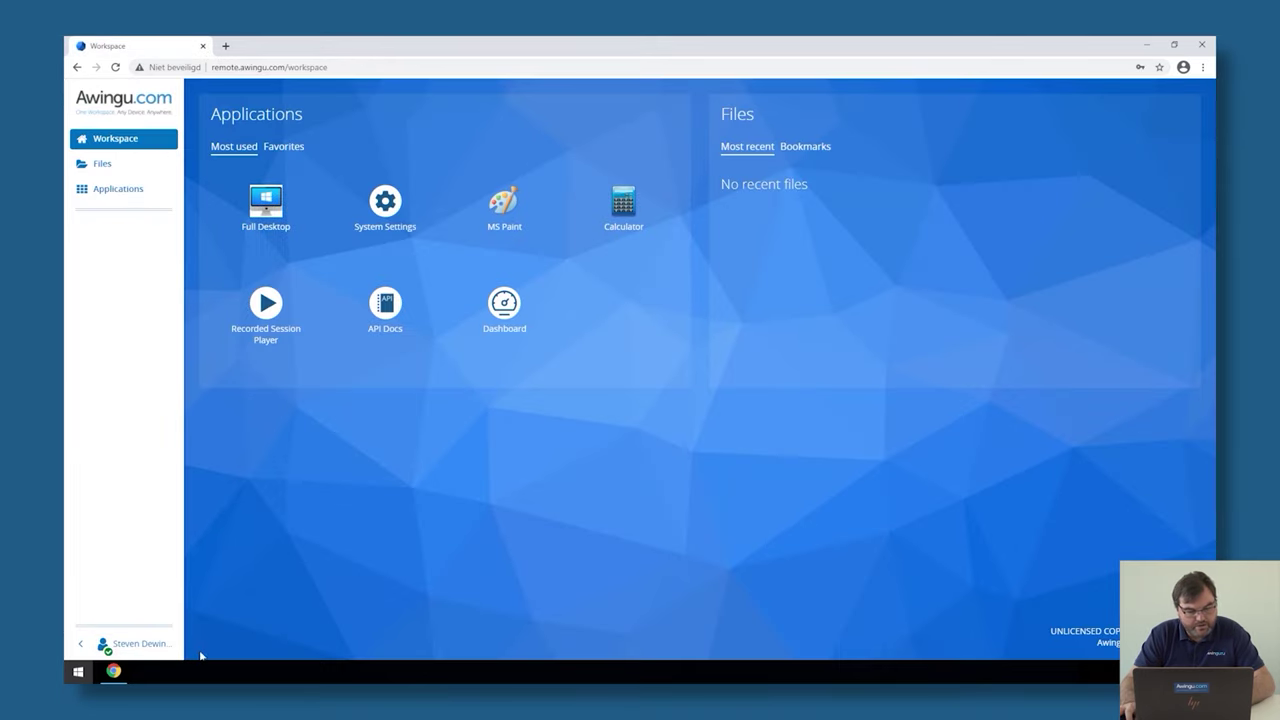
Log out, log back in with saved credentials, and open Files to view Home Drive's contents.
left_click(140, 644)
left_click(212, 646)
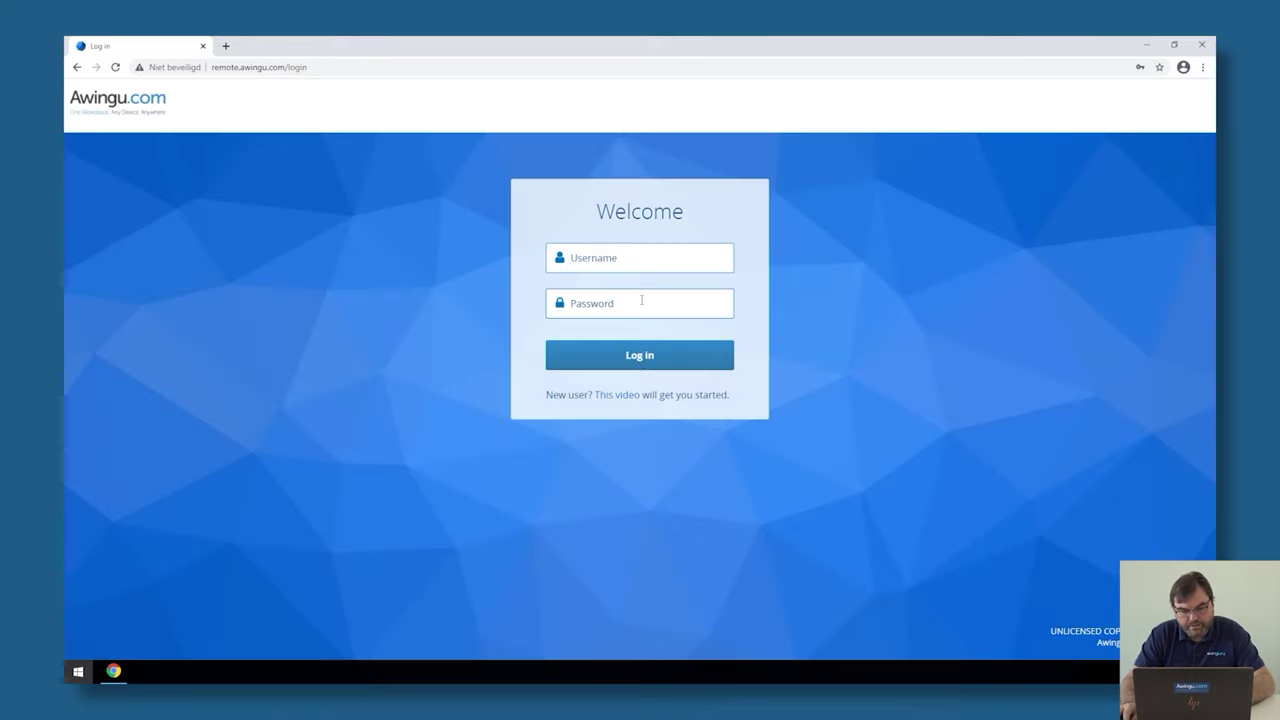
left_click(621, 259)
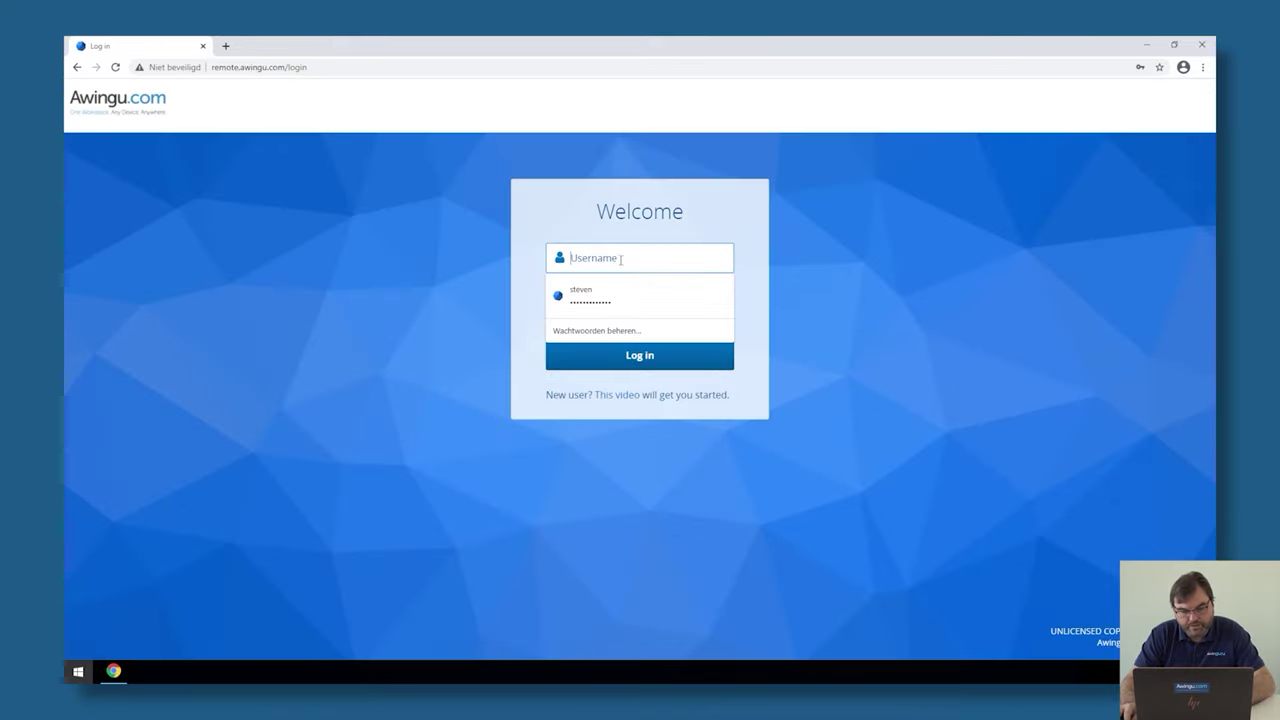
left_click(617, 294)
left_click(637, 362)
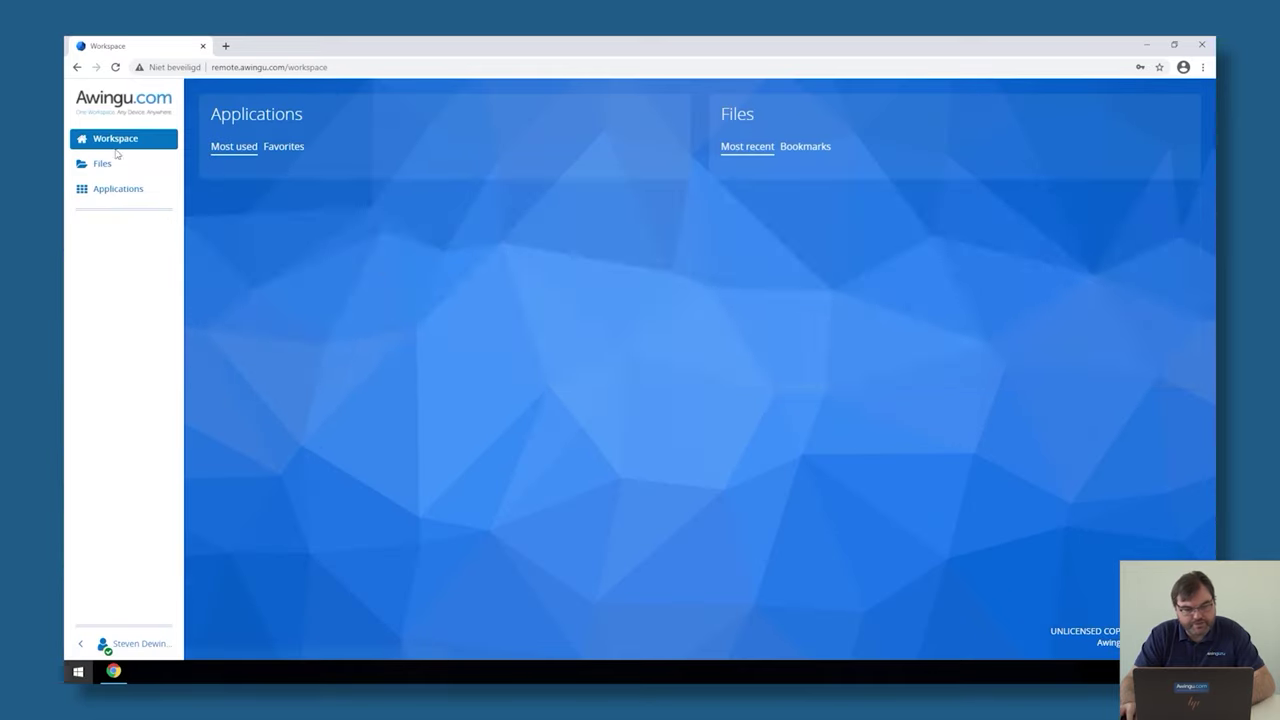
left_click(104, 163)
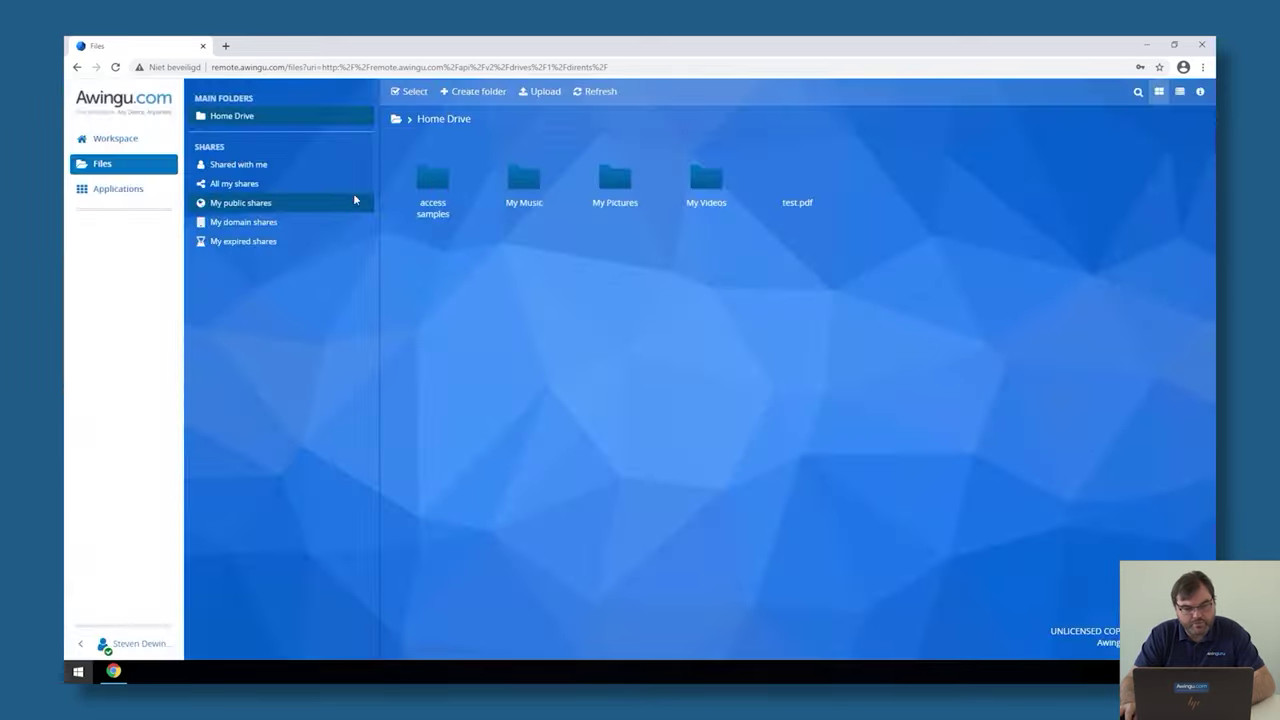
left_click(694, 428)
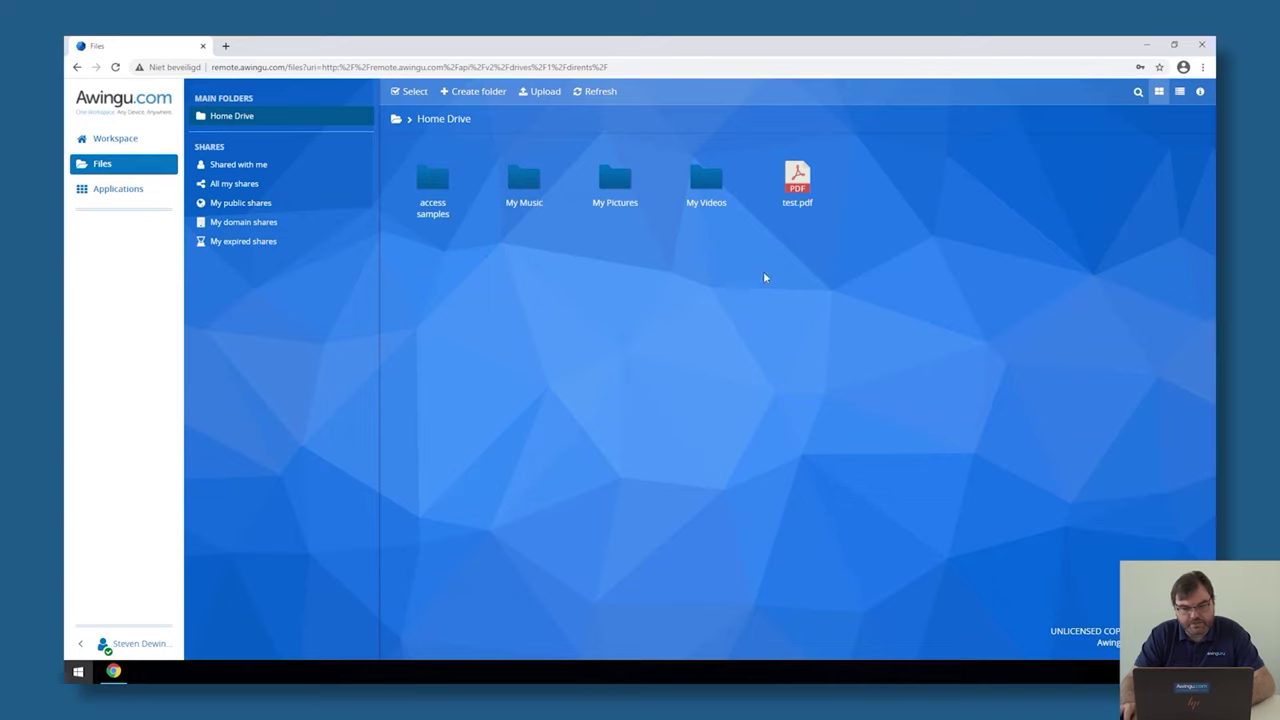